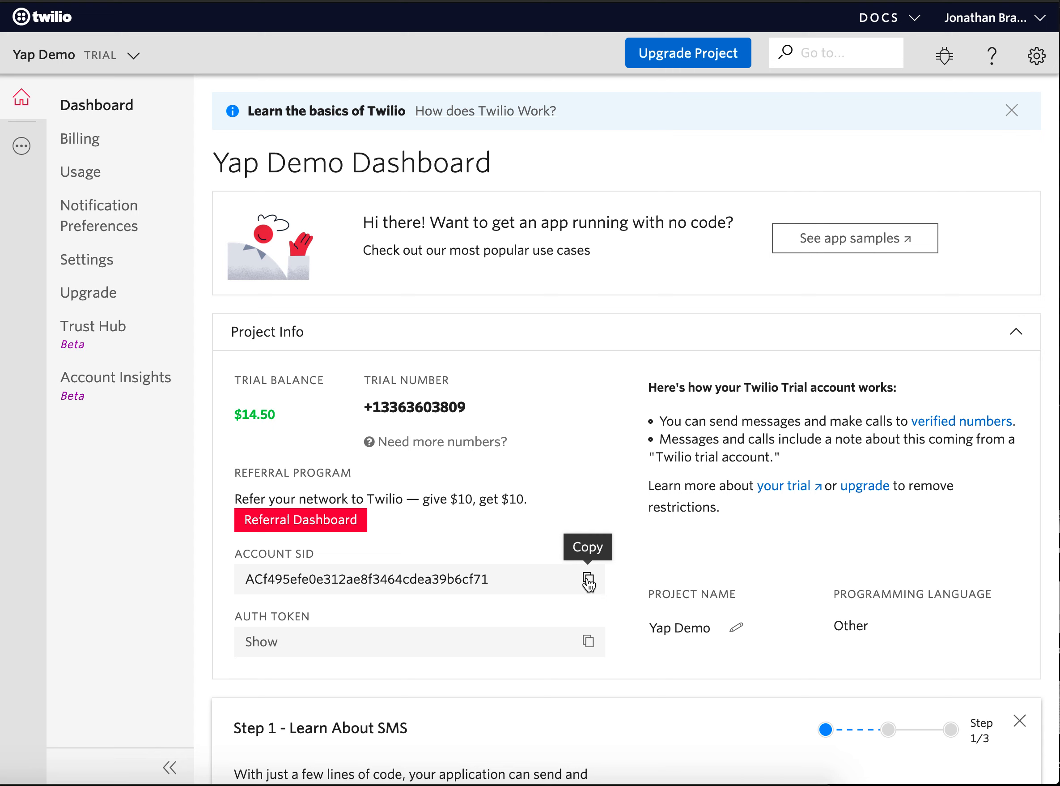
Copy the account SID and the auth token from the Yap Demo project info in the Twilio console.
{"action": "left_click", "coordinate": [588, 579]}
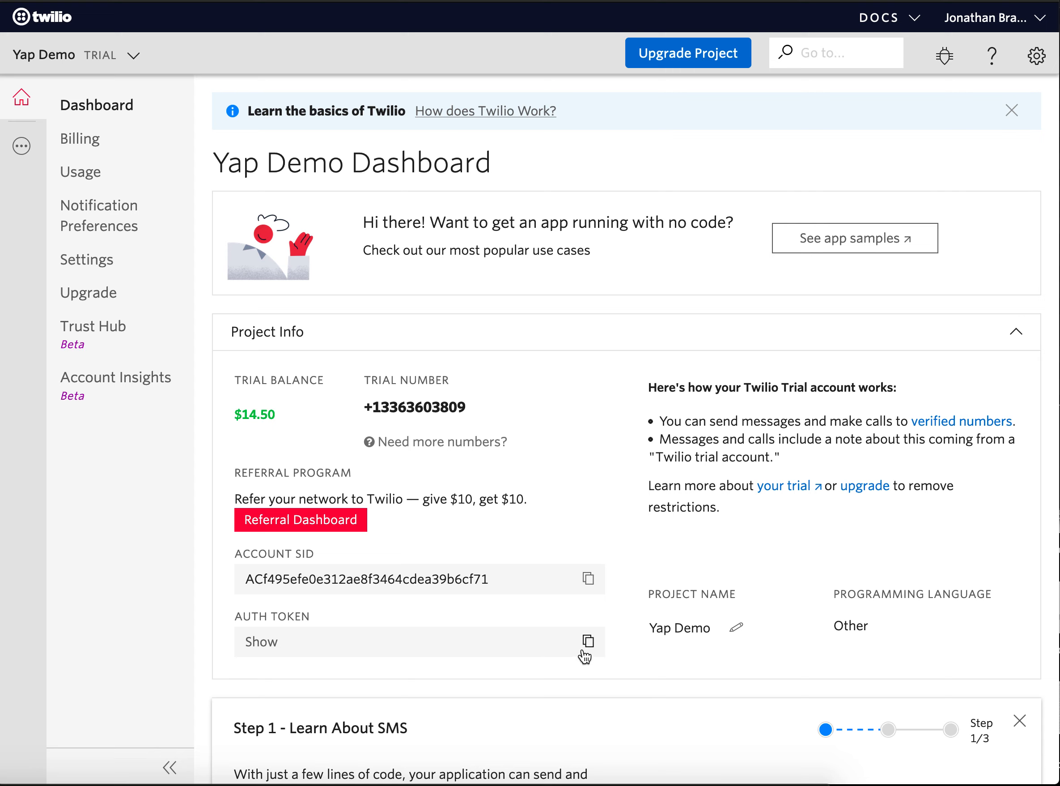
{"action": "left_click", "coordinate": [590, 646]}
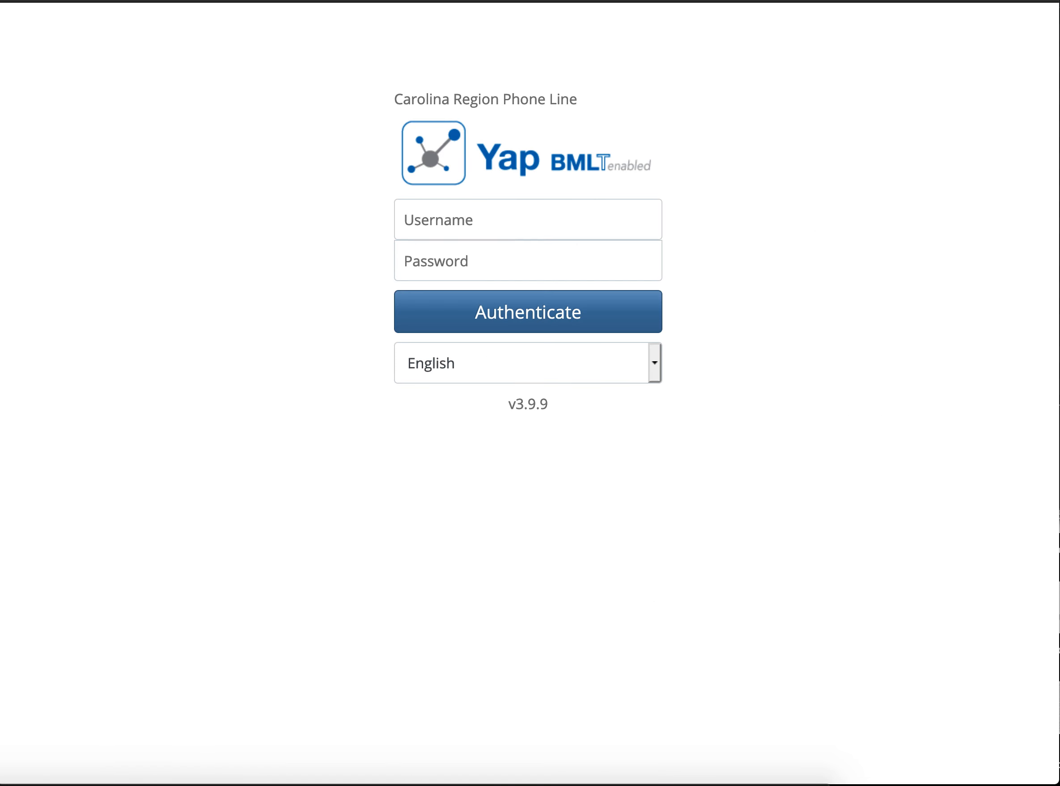
Switch to the Yap admin site and sign in as demouser with the account password.
{"action": "left_click", "coordinate": [535, 215]}
{"action": "type", "text": "demouser"}
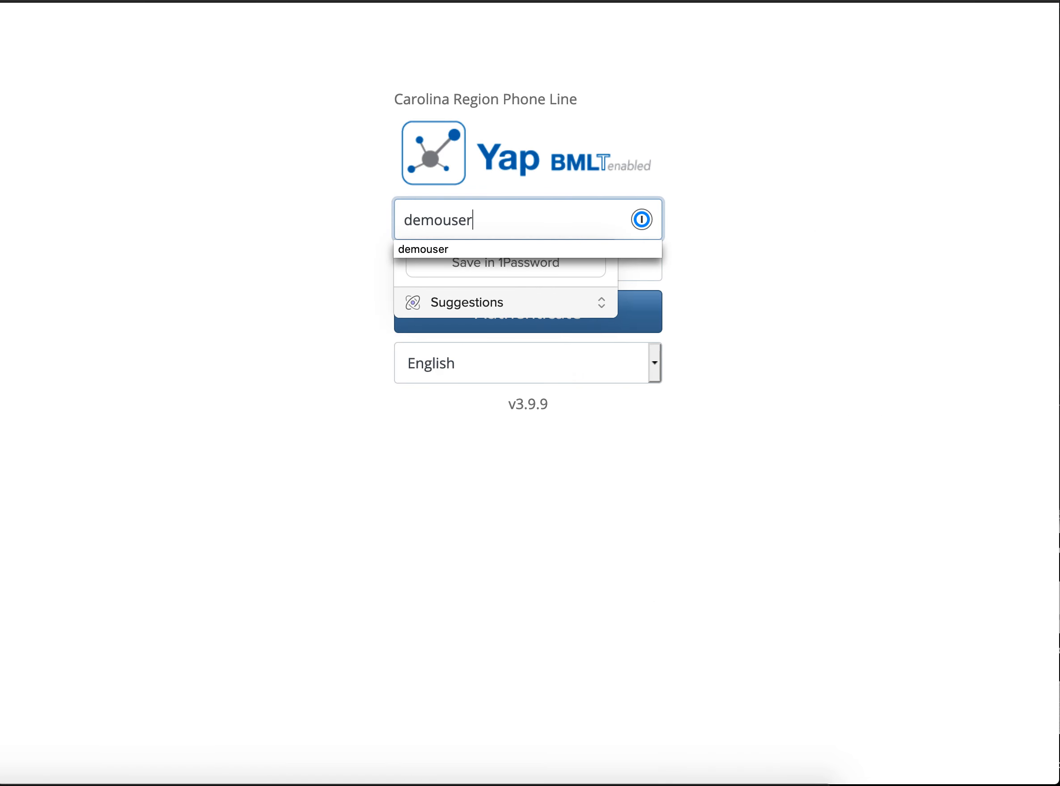
{"action": "key", "text": "Tab"}
{"action": "type", "text": "•••••••••"}
{"action": "key", "text": "Return"}
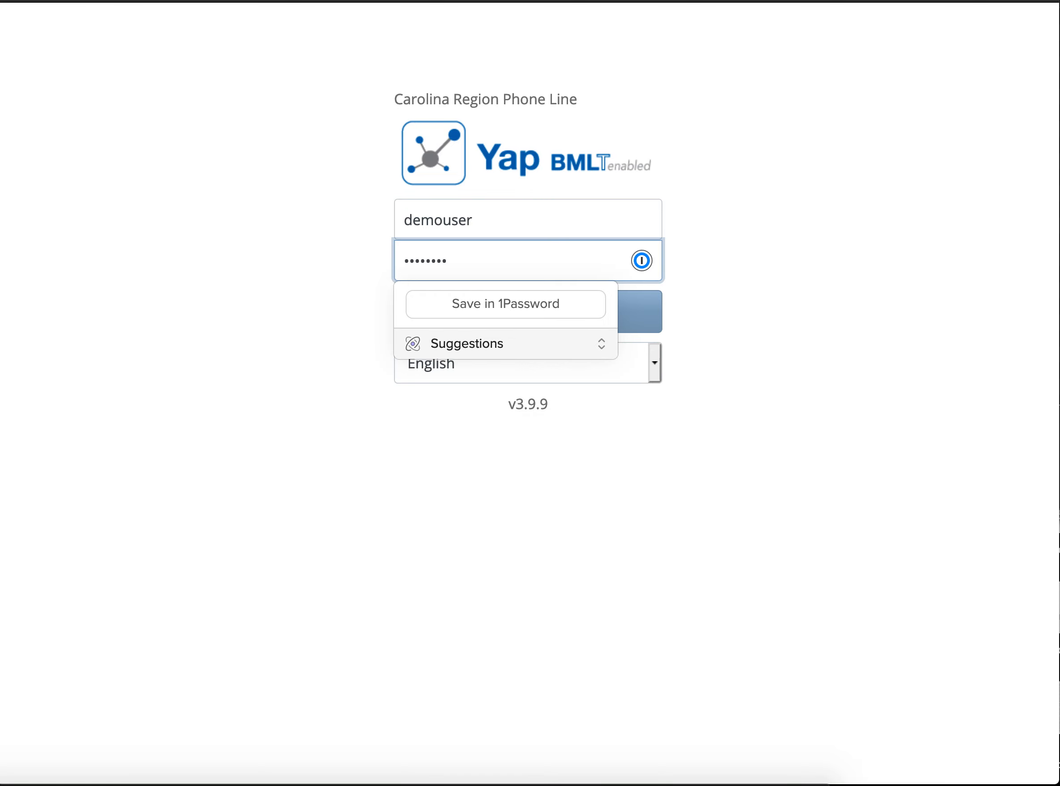
{"action": "left_click", "coordinate": [290, 153]}
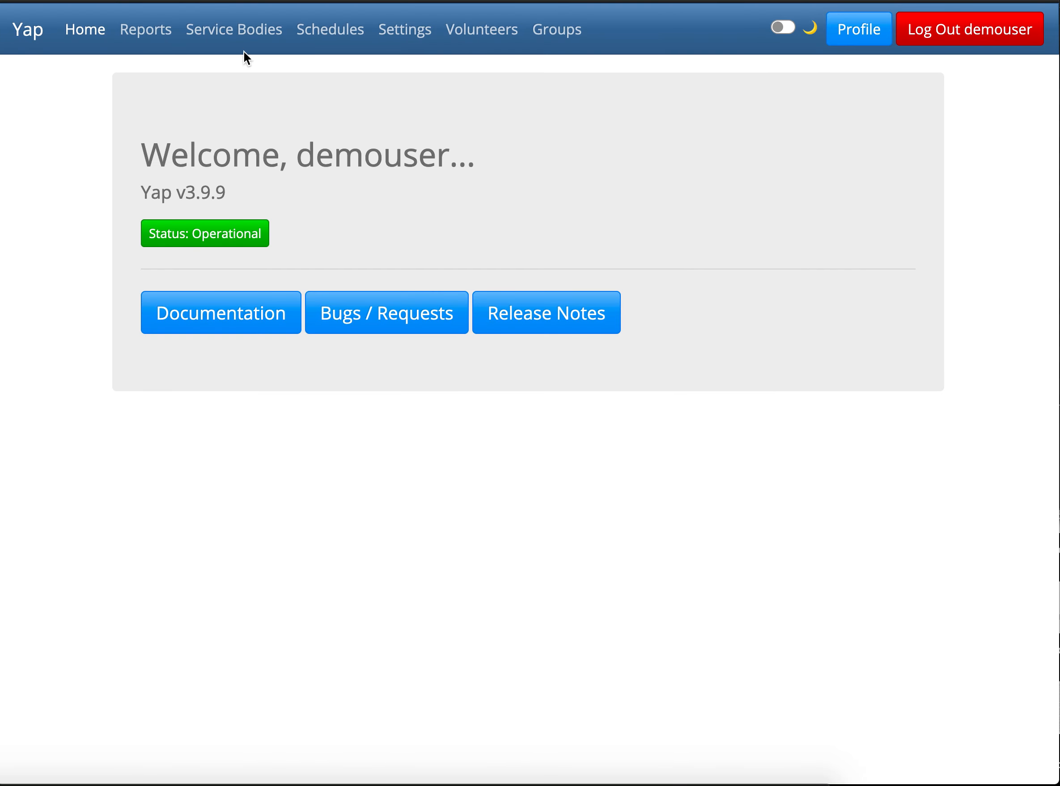
Add a twilio_account_sid setting to the Southern Piedmont Area service body configuration and paste in the account SID.
{"action": "left_click", "coordinate": [243, 38]}
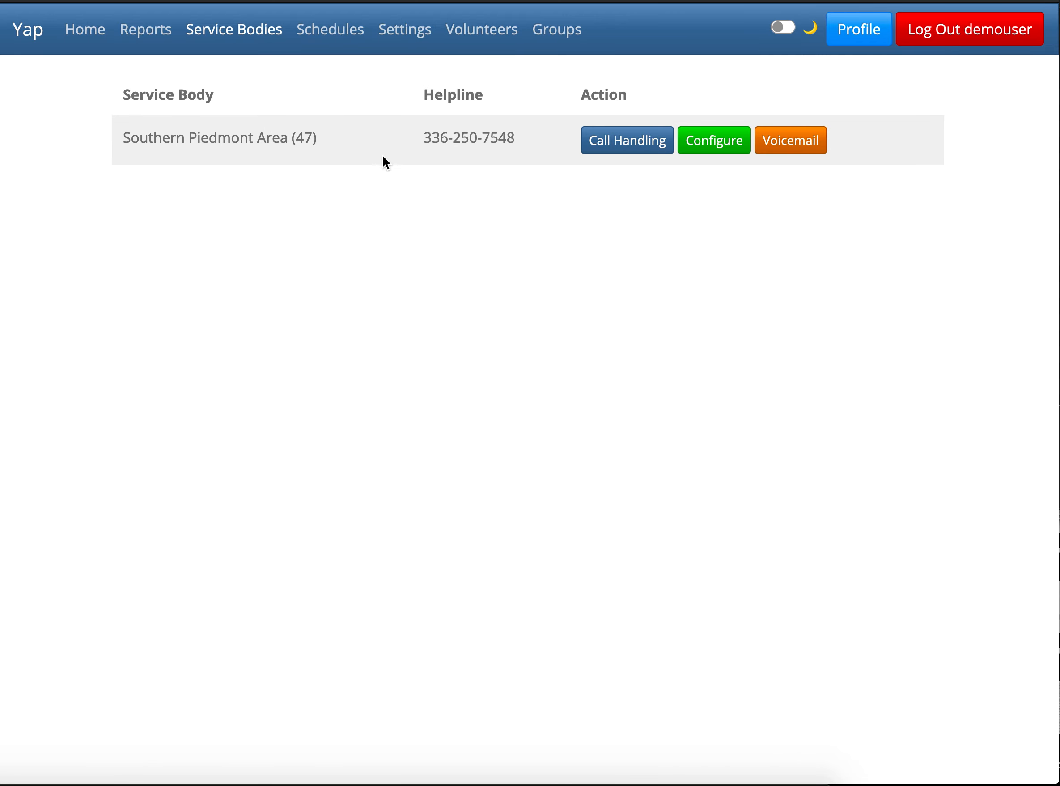
{"action": "left_click", "coordinate": [712, 144]}
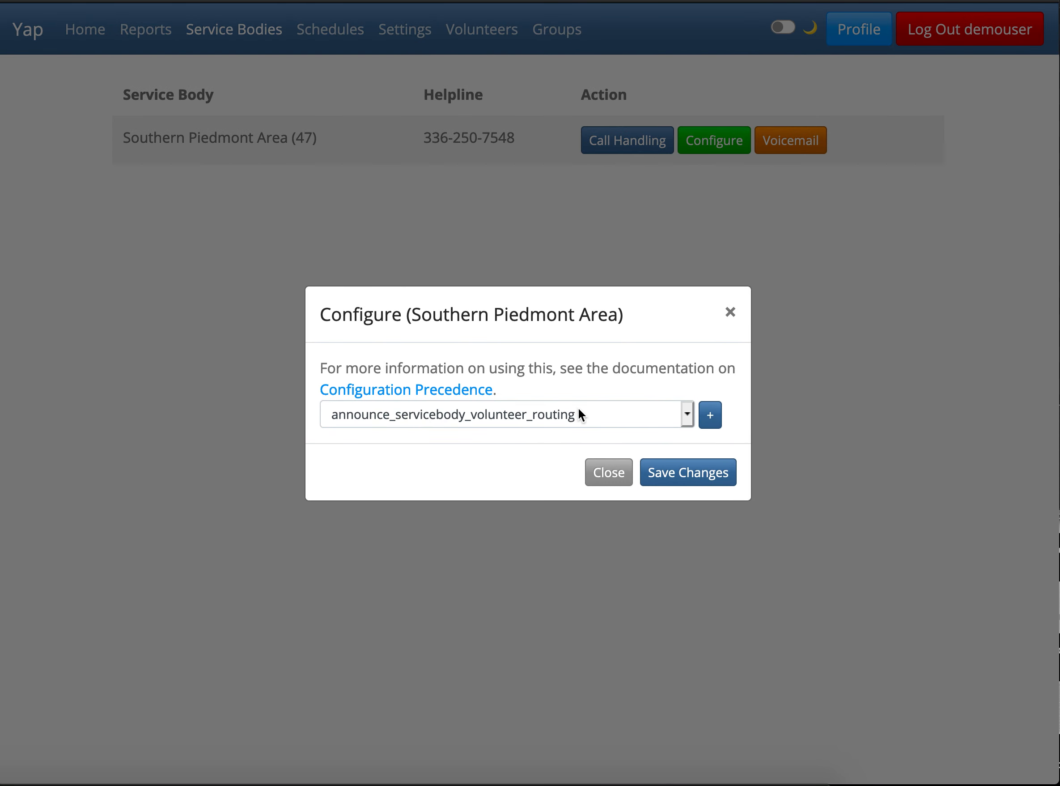
{"action": "left_click", "coordinate": [606, 414]}
{"action": "scroll", "coordinate": [507, 577], "scroll_direction": "down", "scroll_amount": 10}
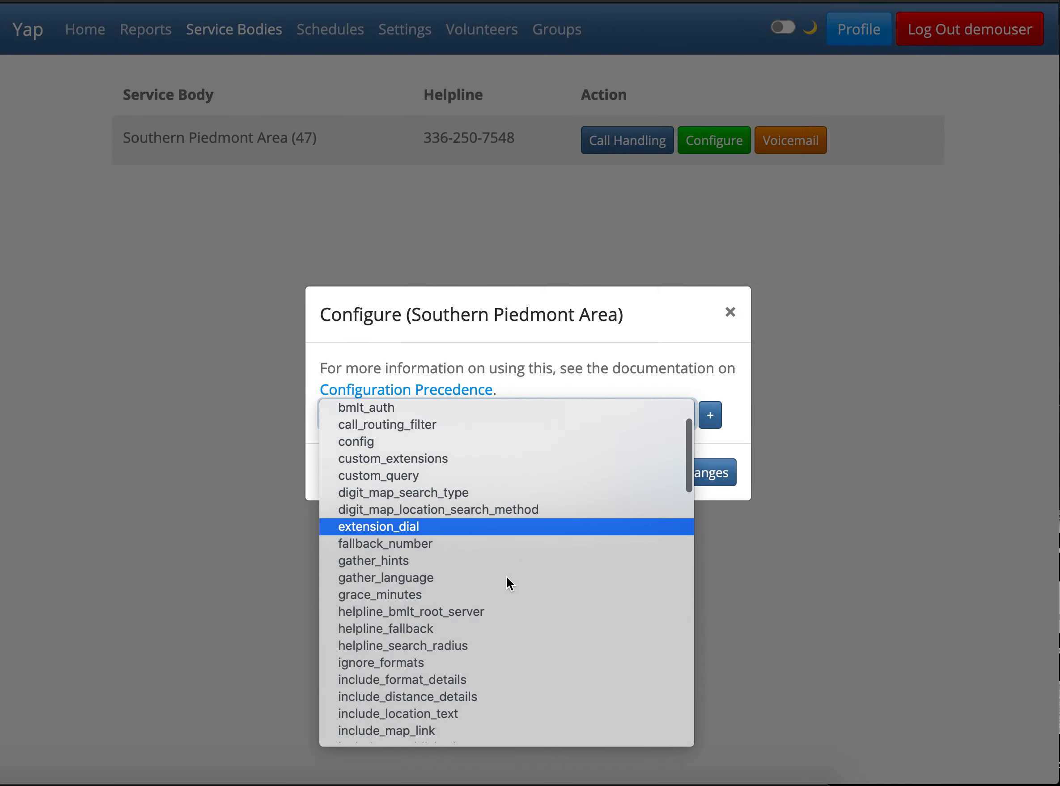
{"action": "scroll", "coordinate": [508, 578], "scroll_direction": "down", "scroll_amount": 5}
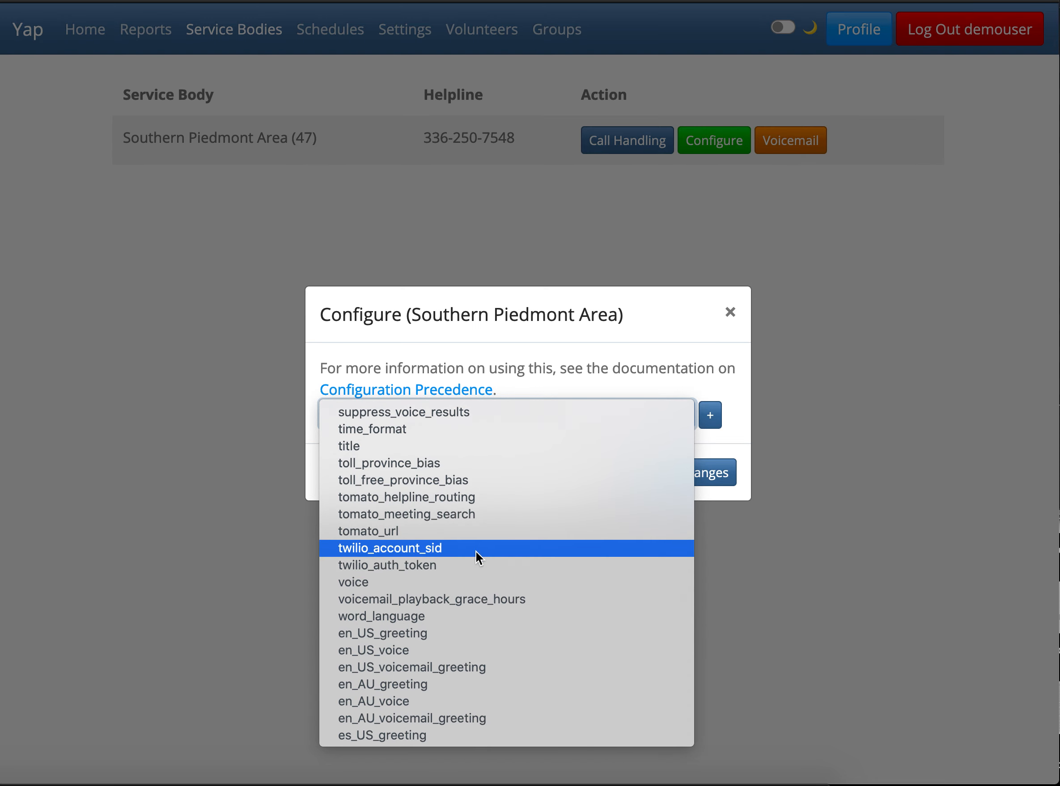
{"action": "left_click", "coordinate": [477, 551]}
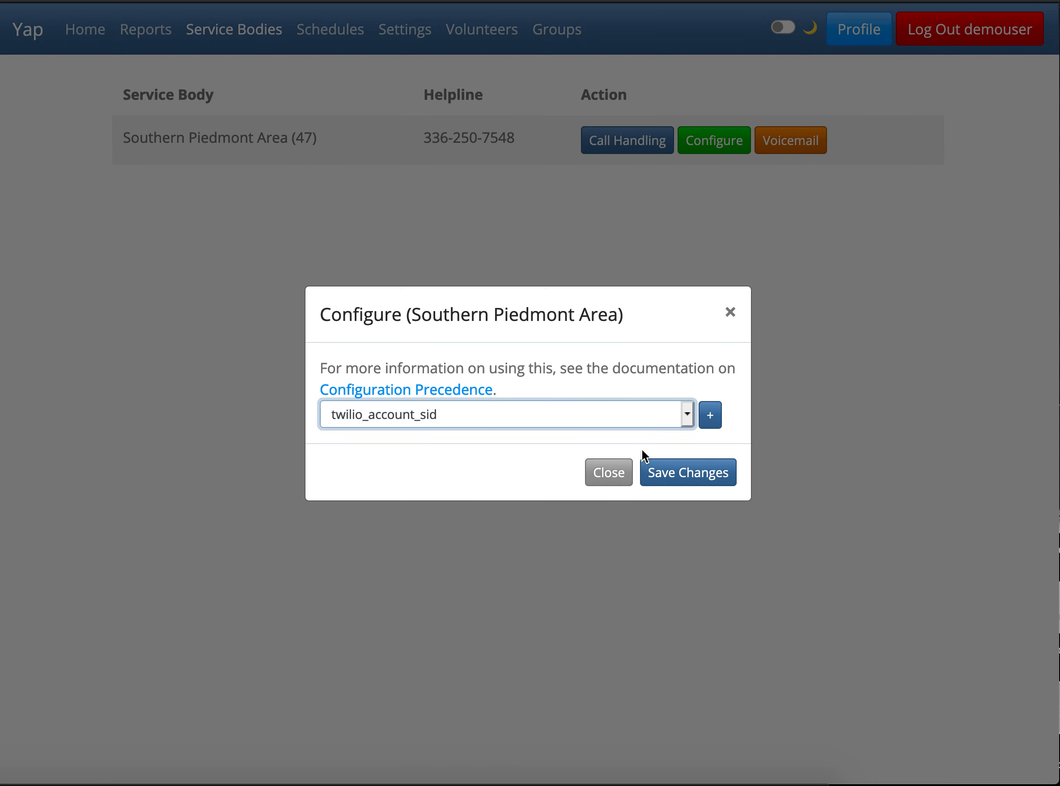
{"action": "left_click", "coordinate": [711, 414]}
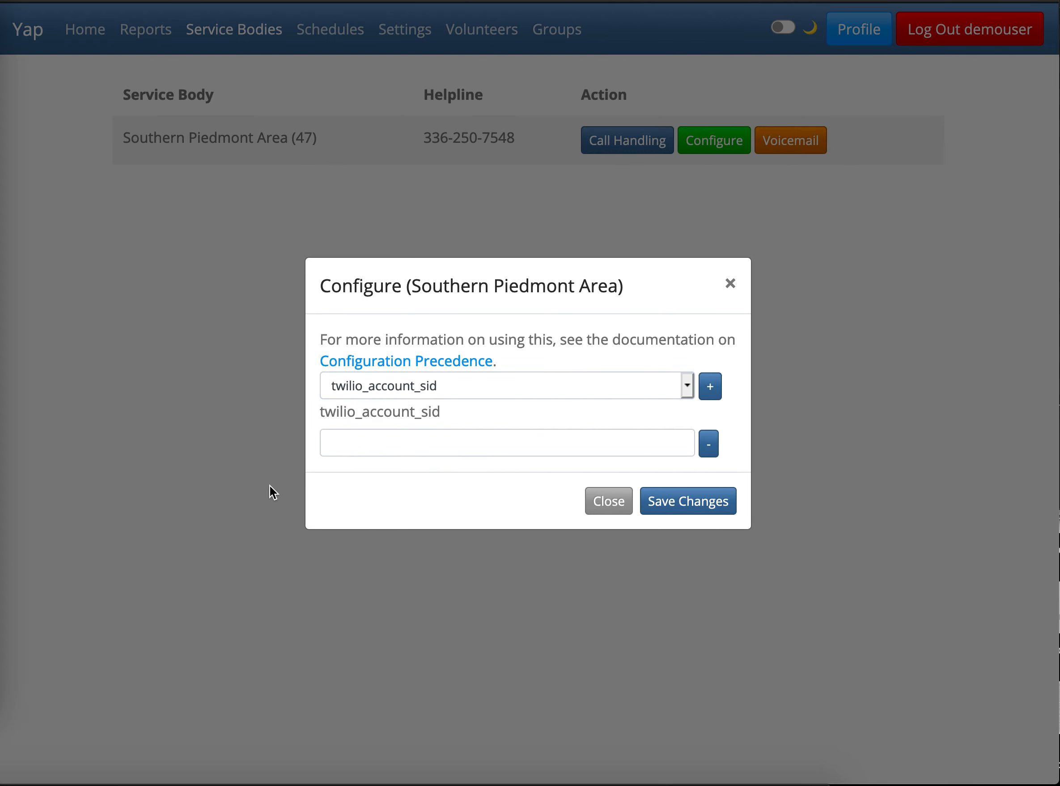
{"action": "left_click", "coordinate": [372, 443]}
{"action": "key", "text": "super+v"}
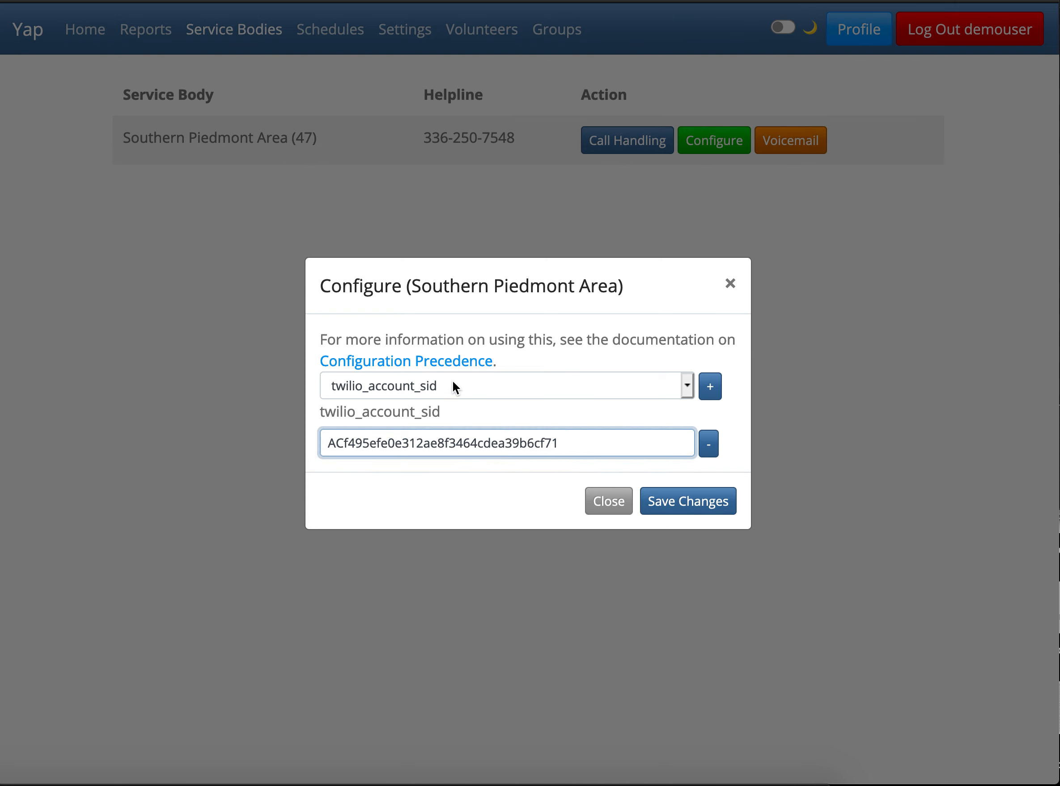
Add a twilio_auth_token setting to the same service body, paste in the auth token, and save the configuration.
{"action": "left_click", "coordinate": [453, 382]}
{"action": "scroll", "coordinate": [456, 357], "scroll_direction": "down", "scroll_amount": 2}
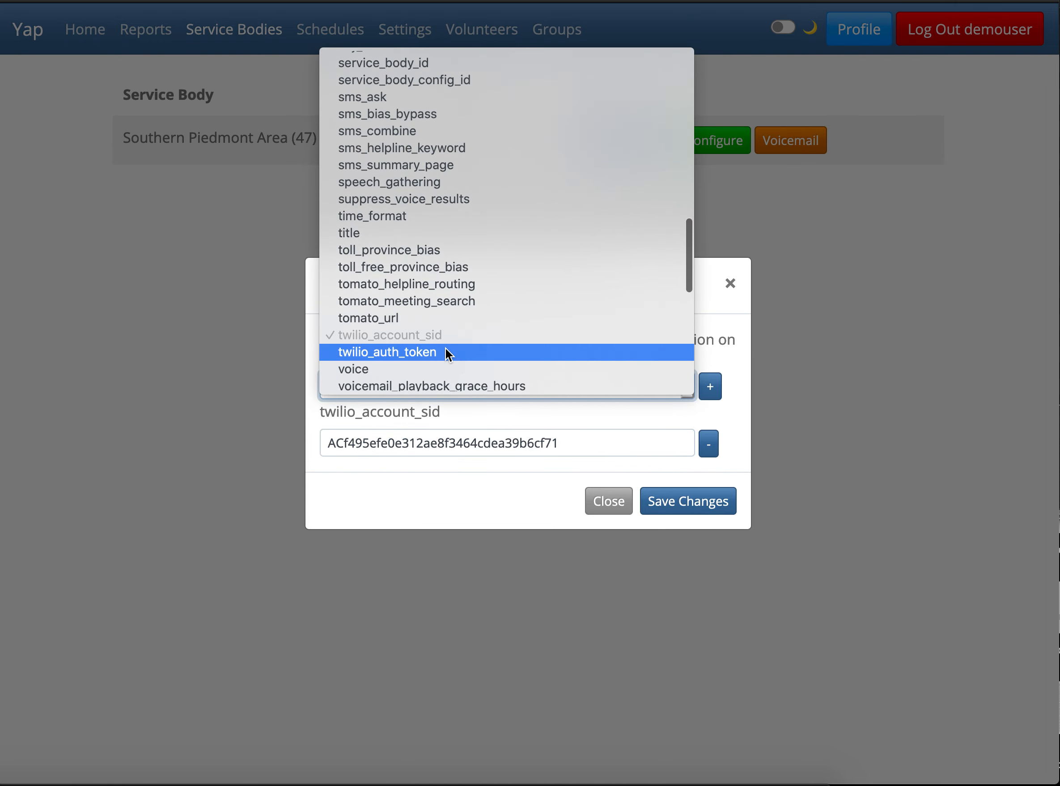
{"action": "left_click", "coordinate": [445, 351]}
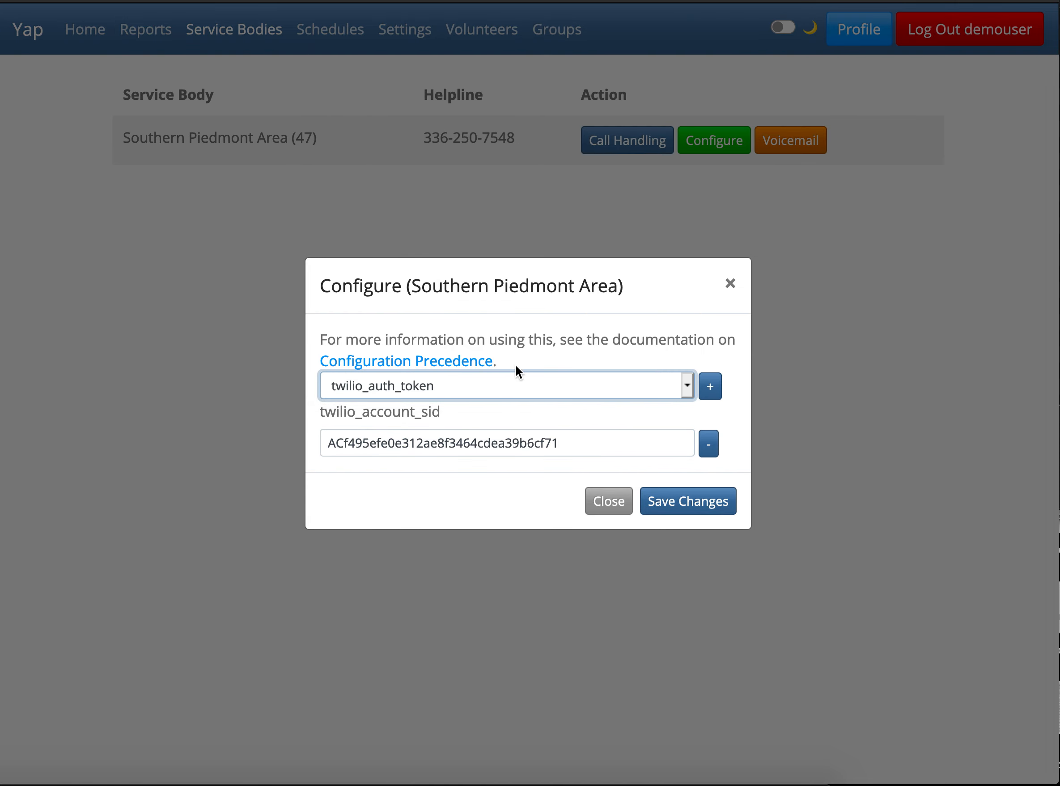
{"action": "left_click", "coordinate": [706, 382]}
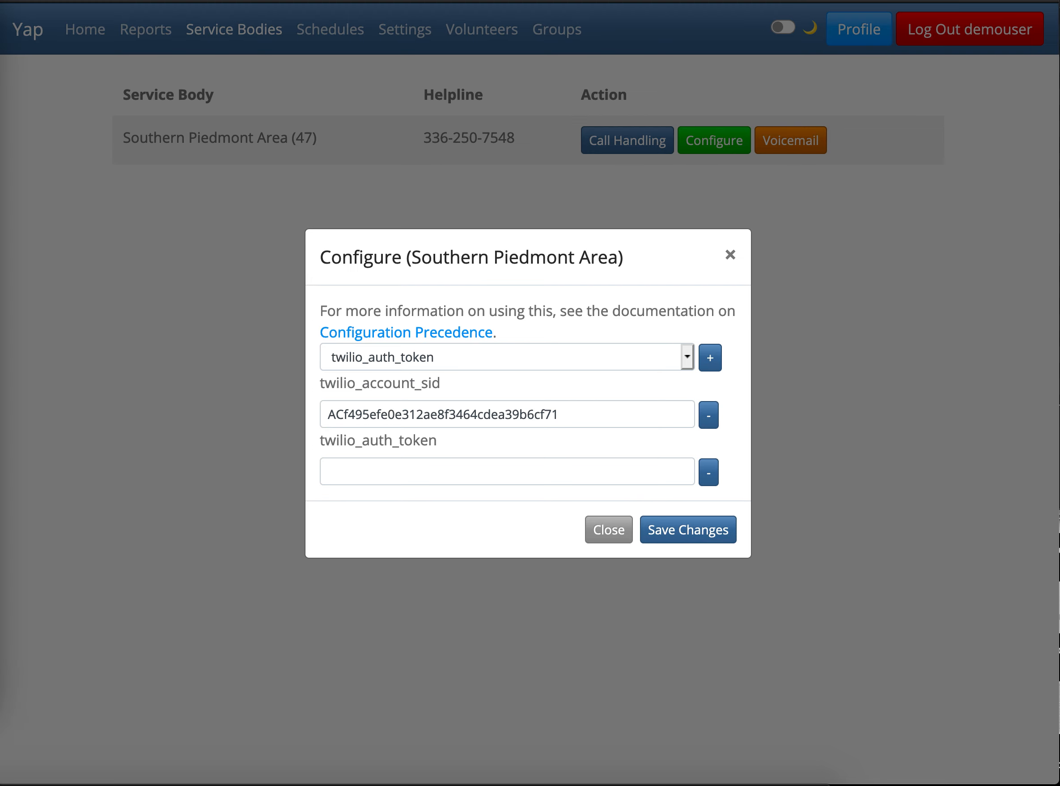
{"action": "left_click", "coordinate": [390, 475]}
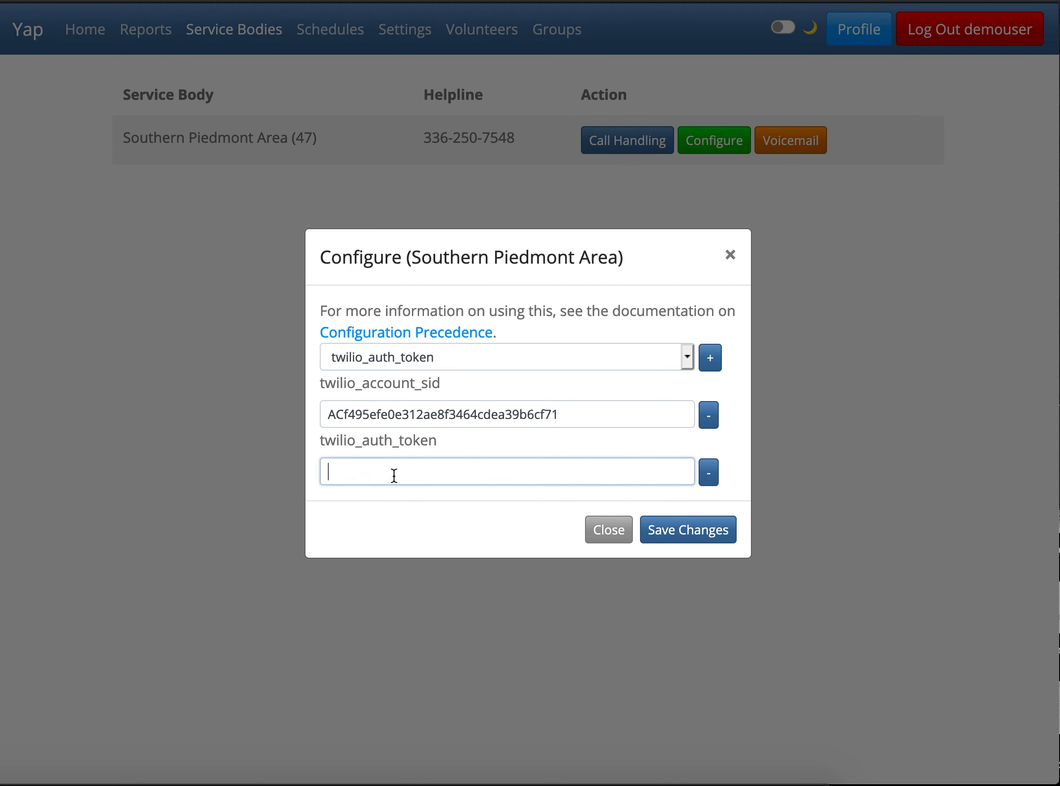
{"action": "type", "text": "xxxxxxxxxxxxxxxxxxxxxxxxxxxxxxxxxxxxxxxx"}
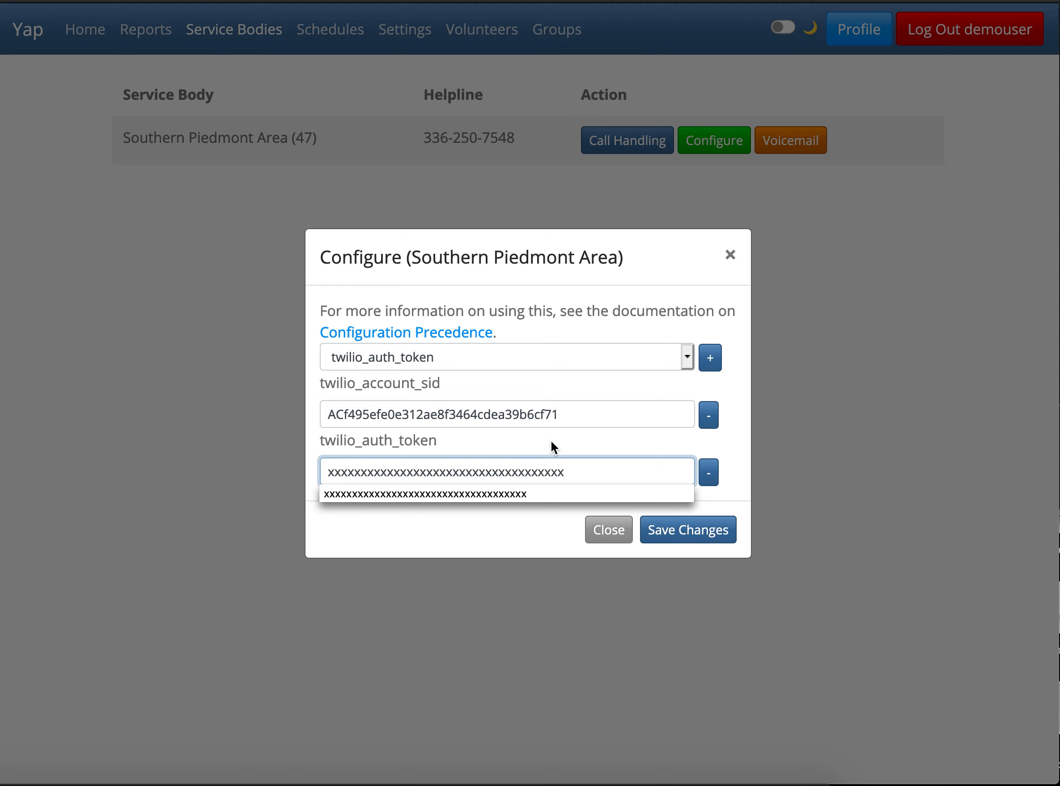
{"action": "left_click", "coordinate": [553, 441]}
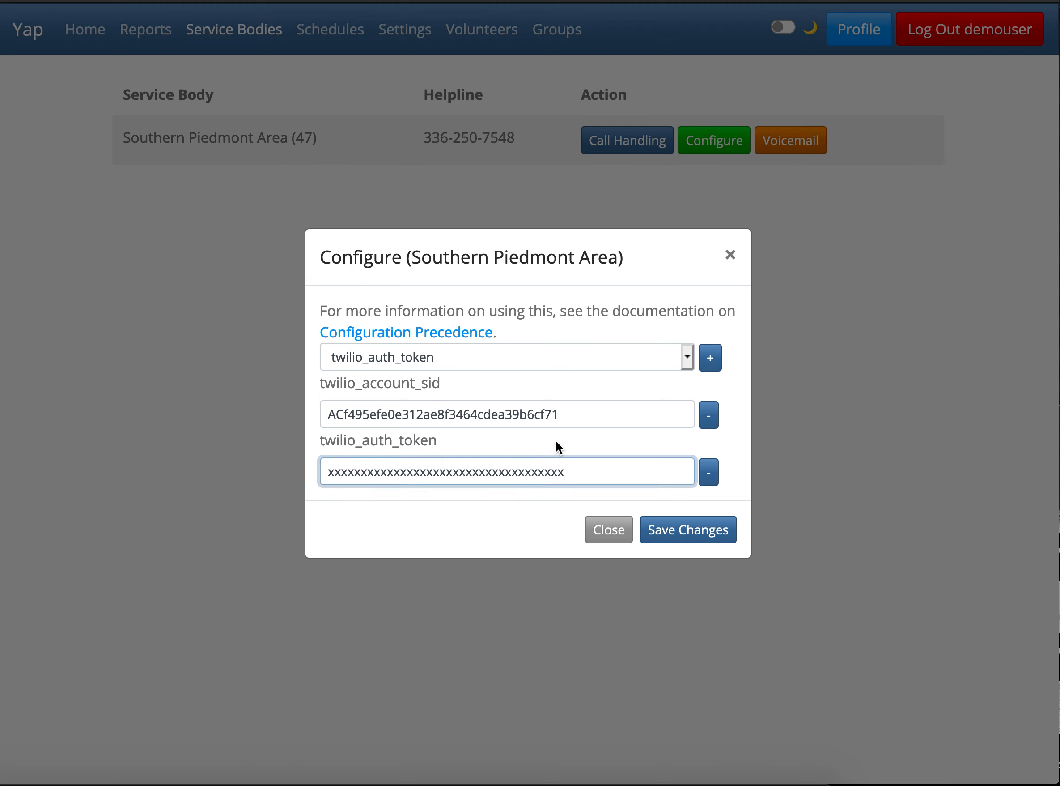
{"action": "left_click", "coordinate": [686, 530]}
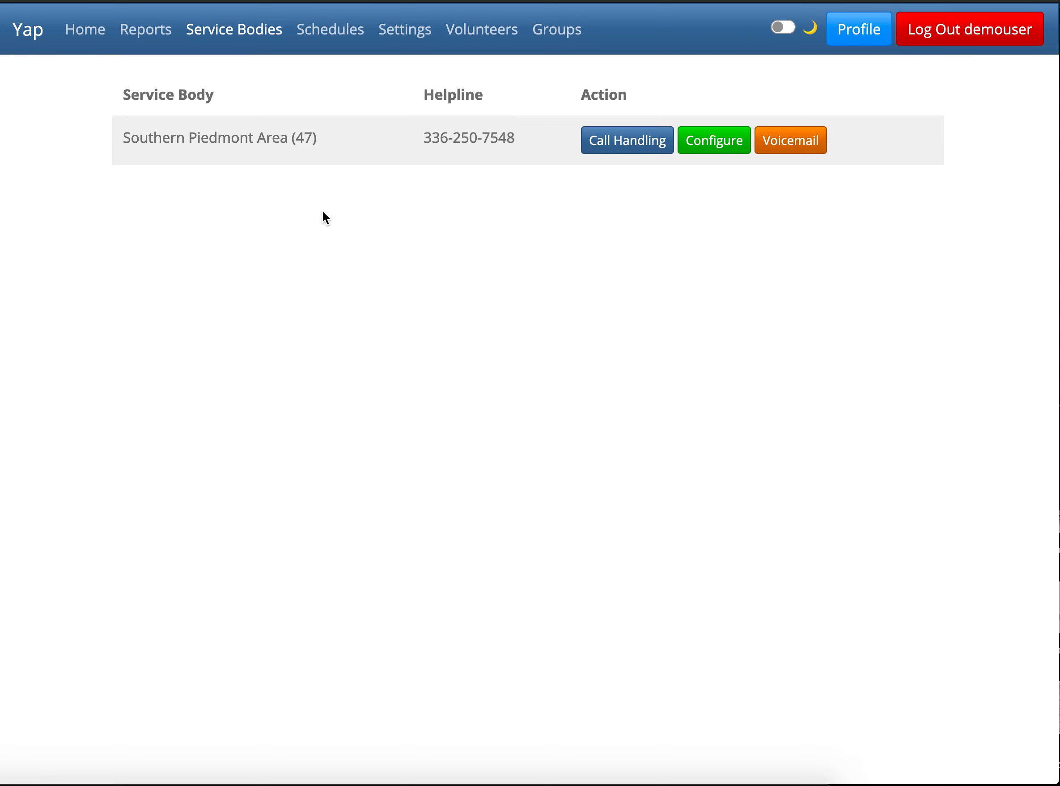
Check the Southern Piedmont Area's service body ID, switch to the Twilio console, and open the active phone number's configuration.
{"action": "double_click", "coordinate": [309, 138]}
{"action": "key", "text": "ctrl+Tab"}
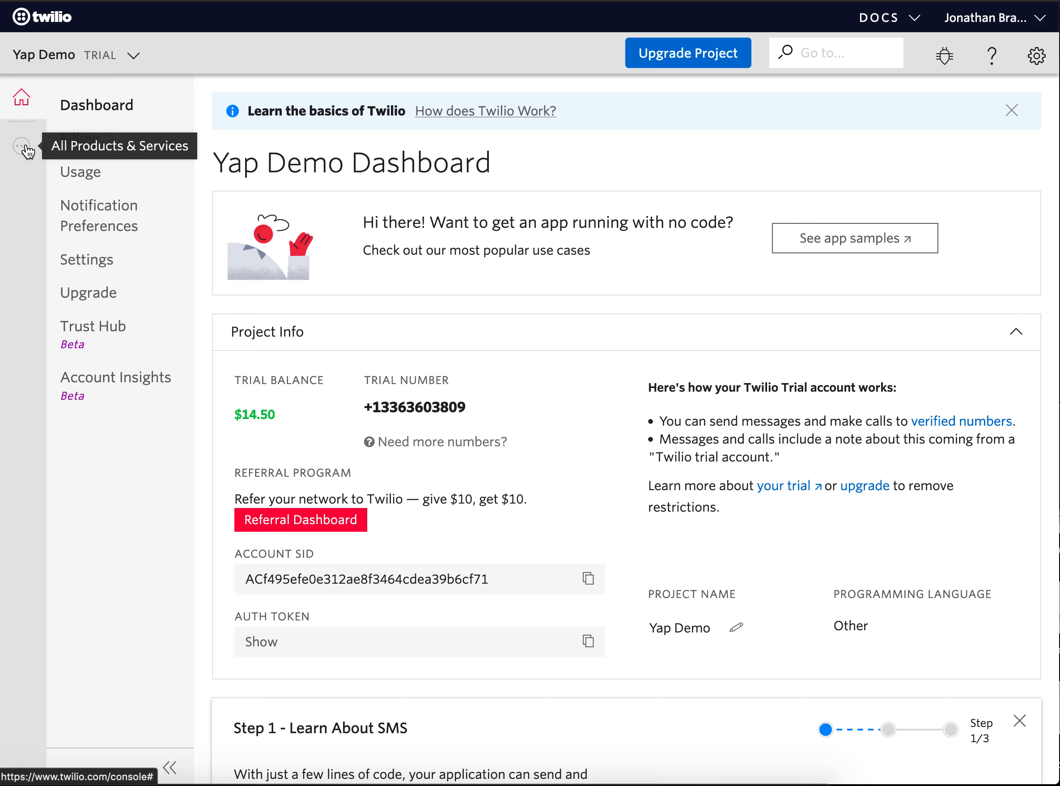
{"action": "left_click", "coordinate": [24, 147]}
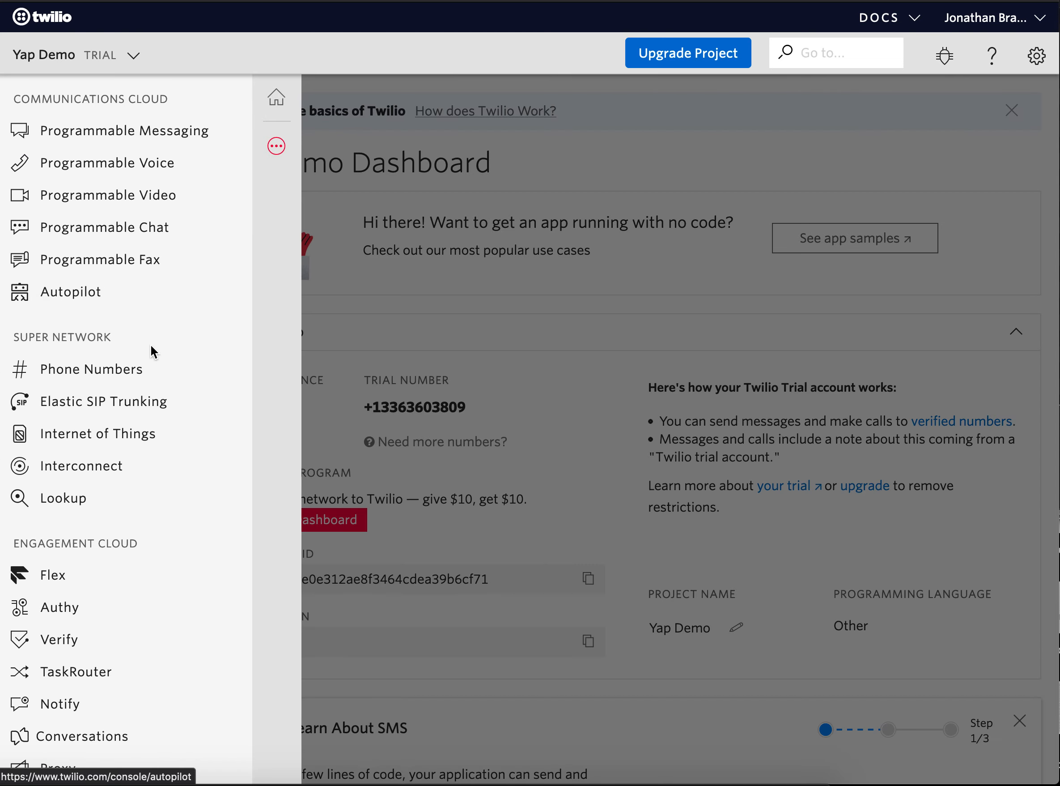
{"action": "left_click", "coordinate": [139, 370]}
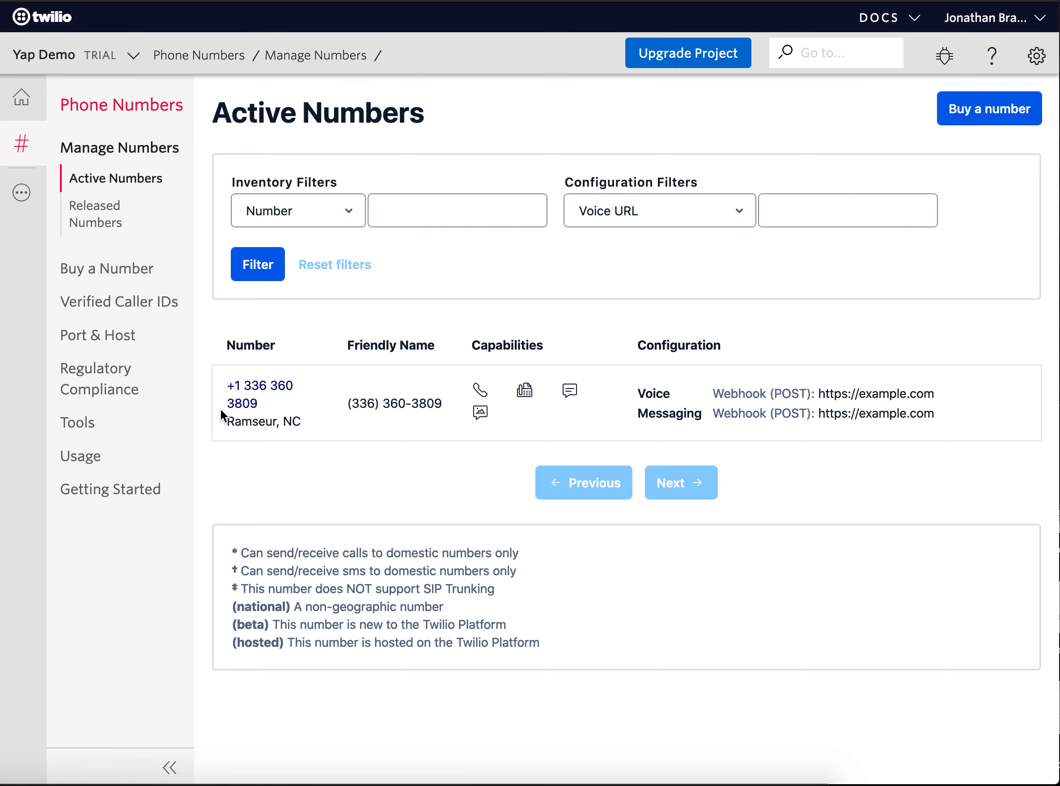
{"action": "left_click", "coordinate": [235, 404]}
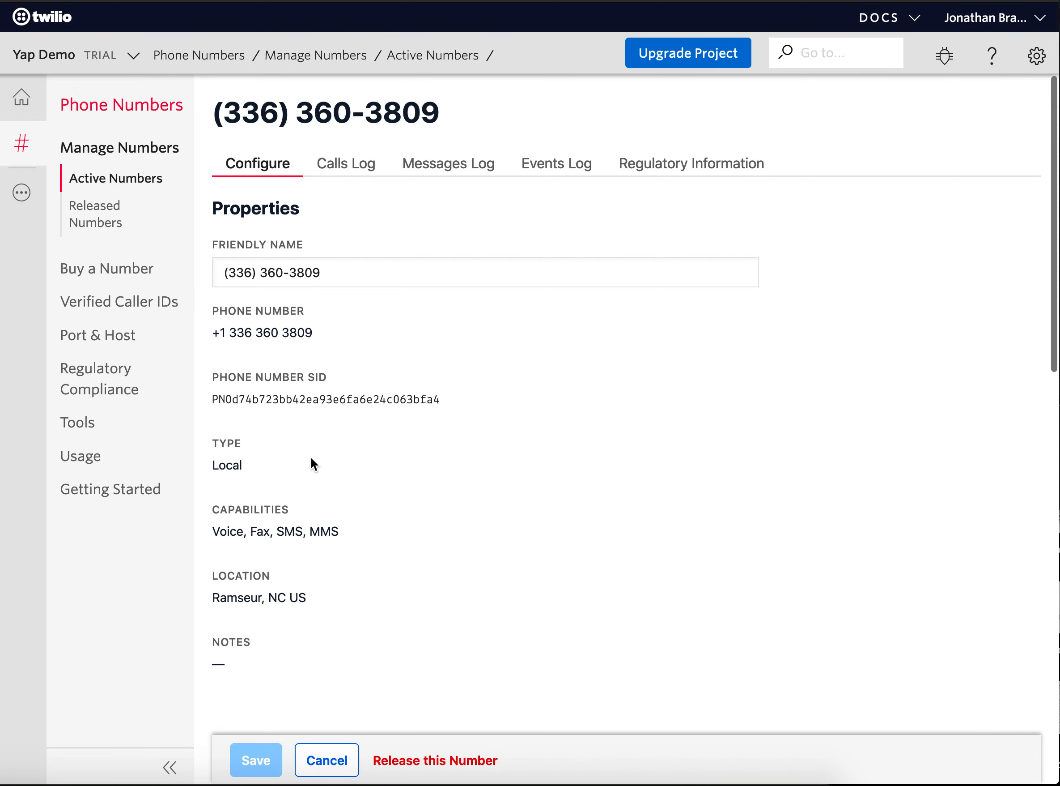
{"action": "scroll", "coordinate": [312, 459], "scroll_direction": "down", "scroll_amount": 5}
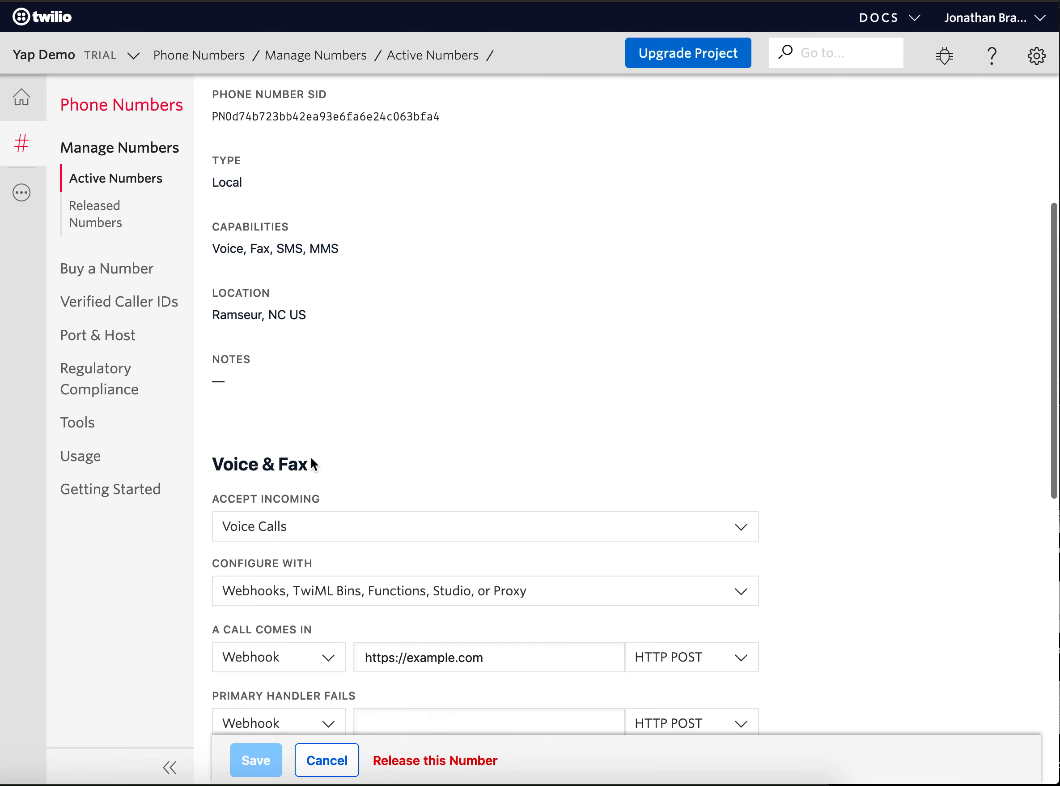
{"action": "scroll", "coordinate": [311, 459], "scroll_direction": "down", "scroll_amount": 5}
{"action": "scroll", "coordinate": [310, 458], "scroll_direction": "down", "scroll_amount": 1}
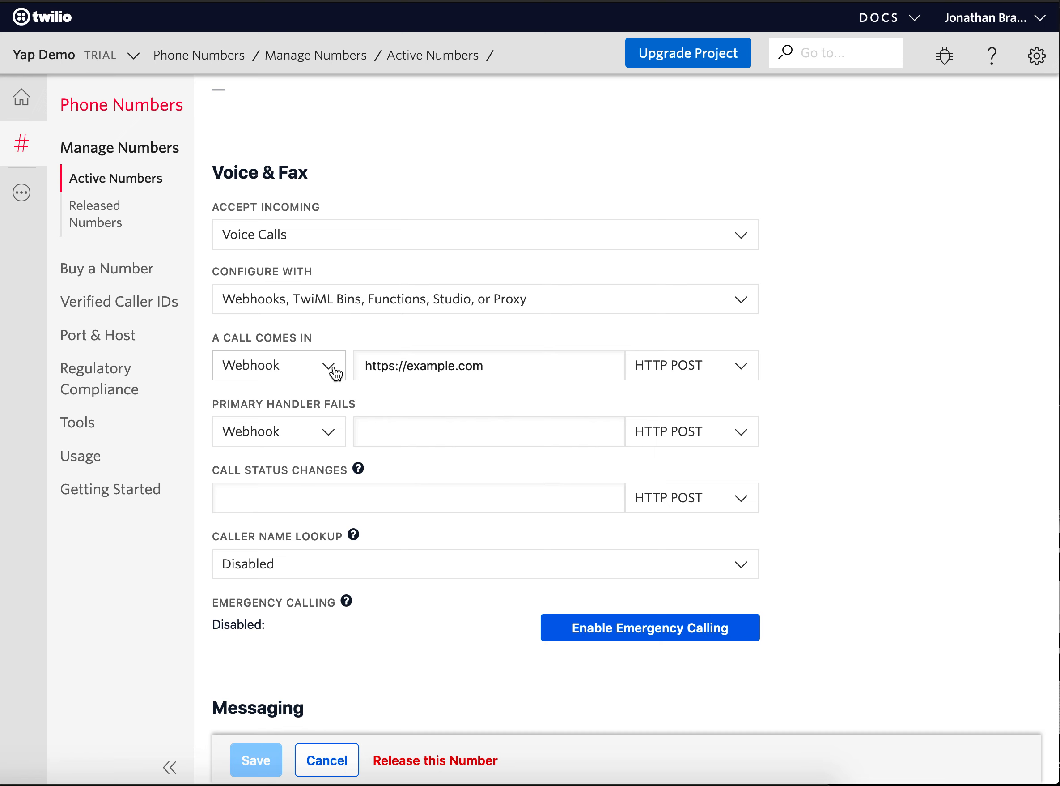
{"action": "left_click", "coordinate": [409, 367]}
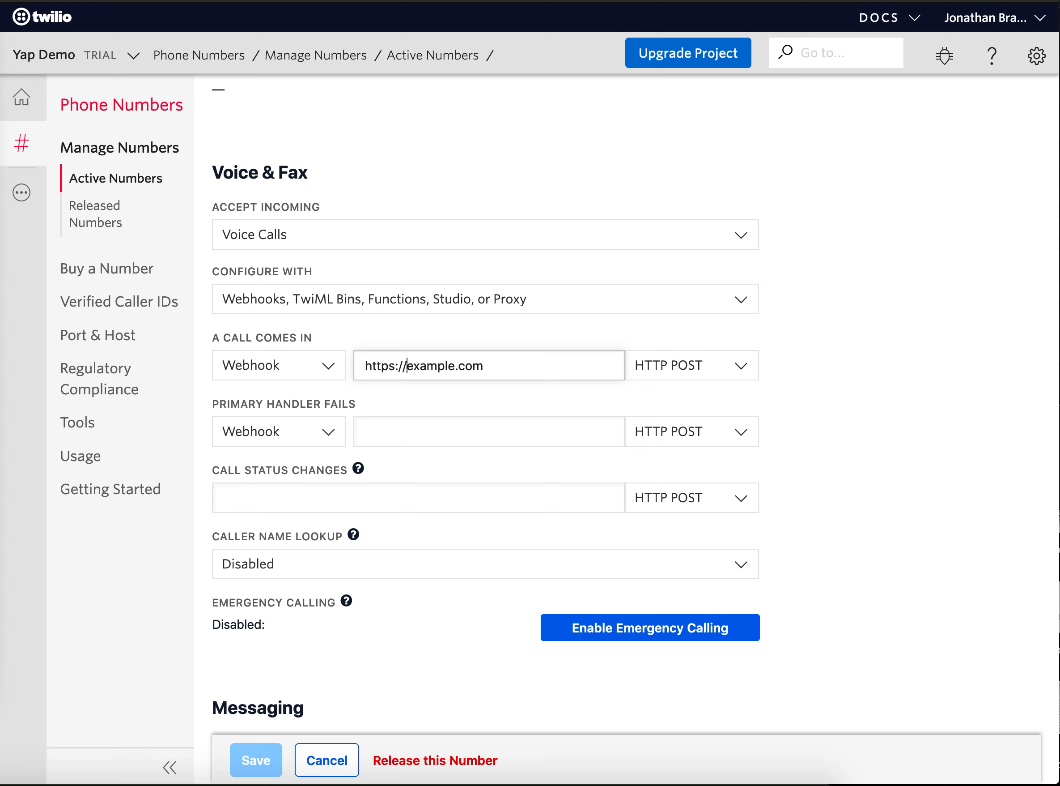
{"action": "left_click", "coordinate": [1, 485]}
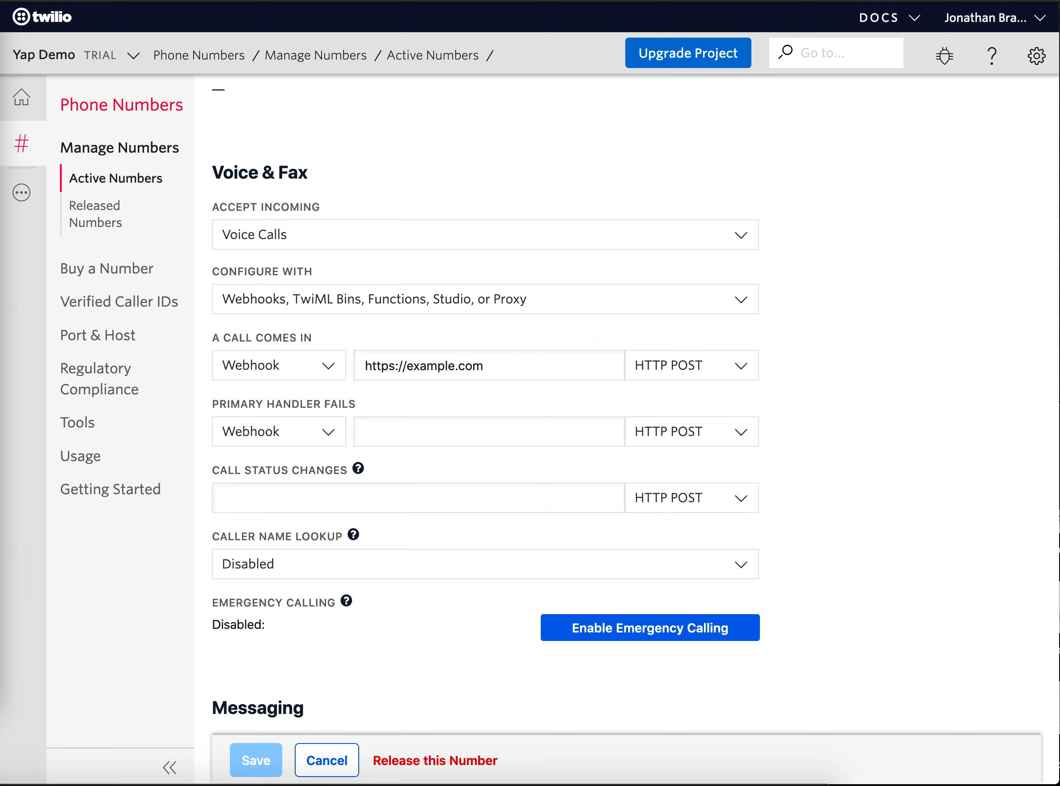
{"action": "left_click", "coordinate": [451, 366]}
{"action": "key", "text": "ctrl+a"}
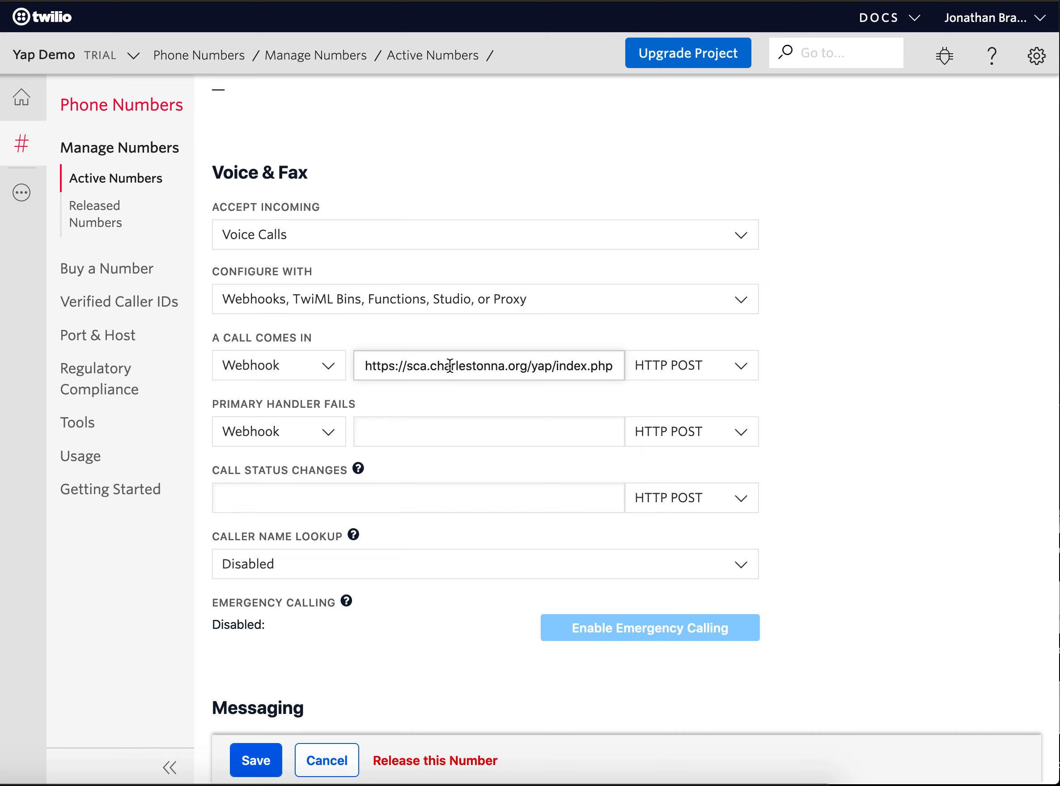
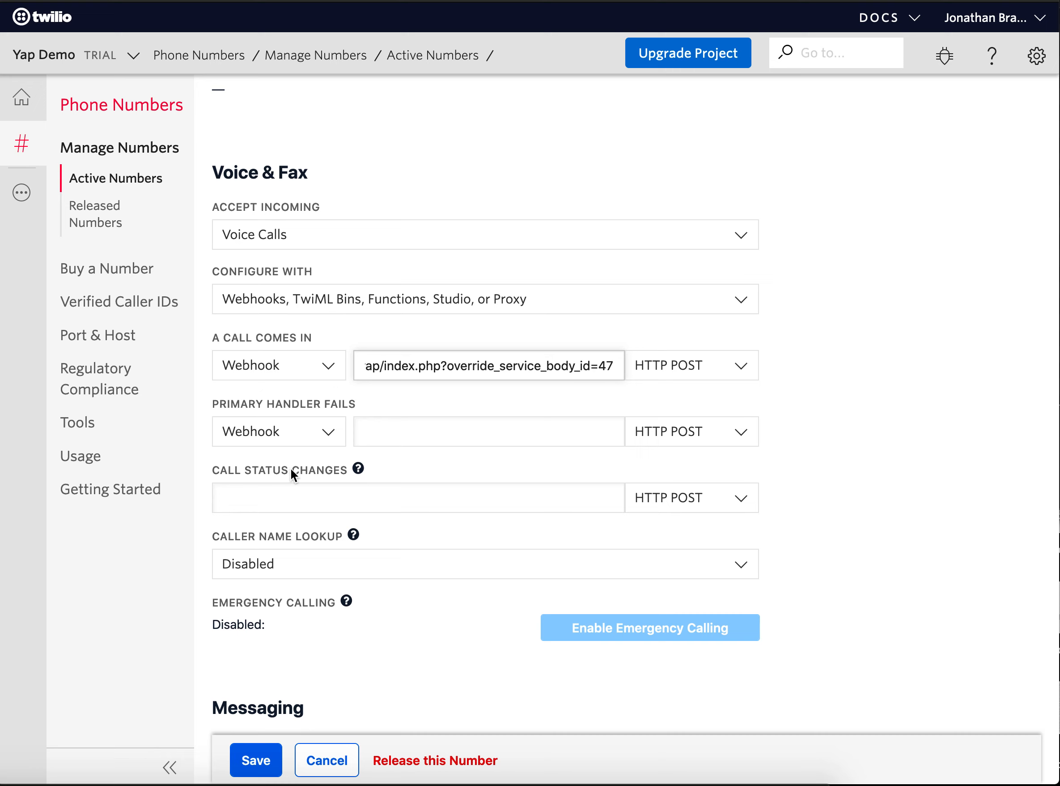
{"action": "left_click", "coordinate": [281, 497]}
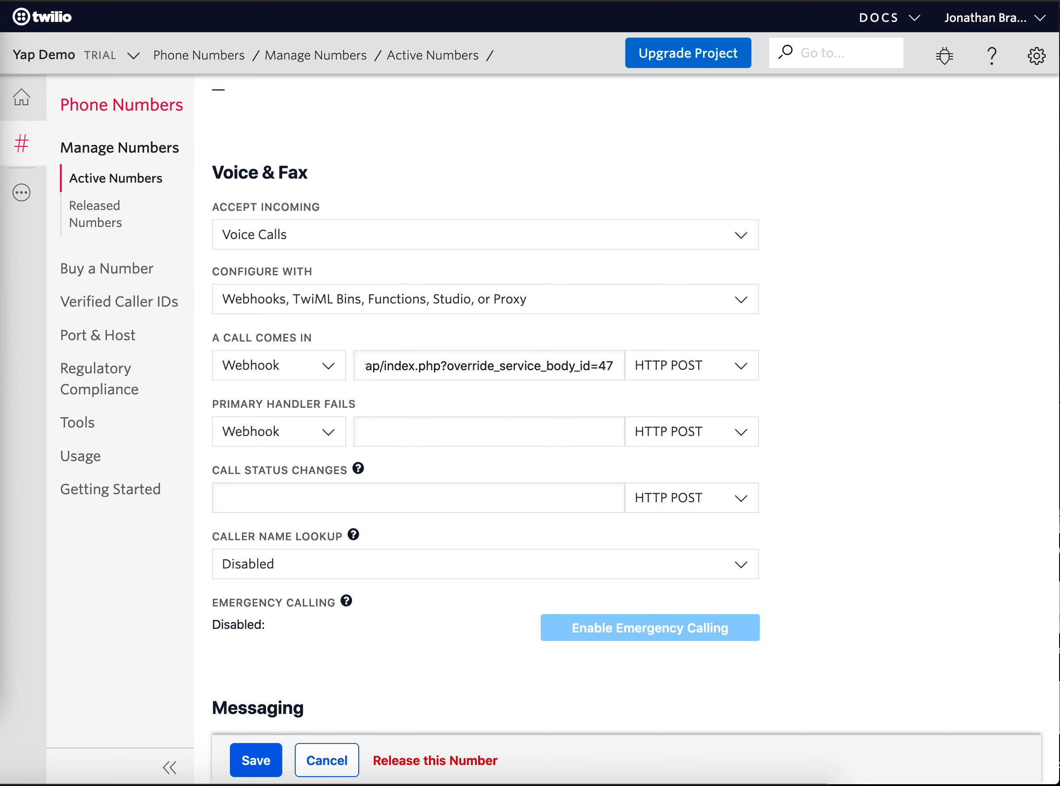
{"action": "left_click", "coordinate": [360, 490]}
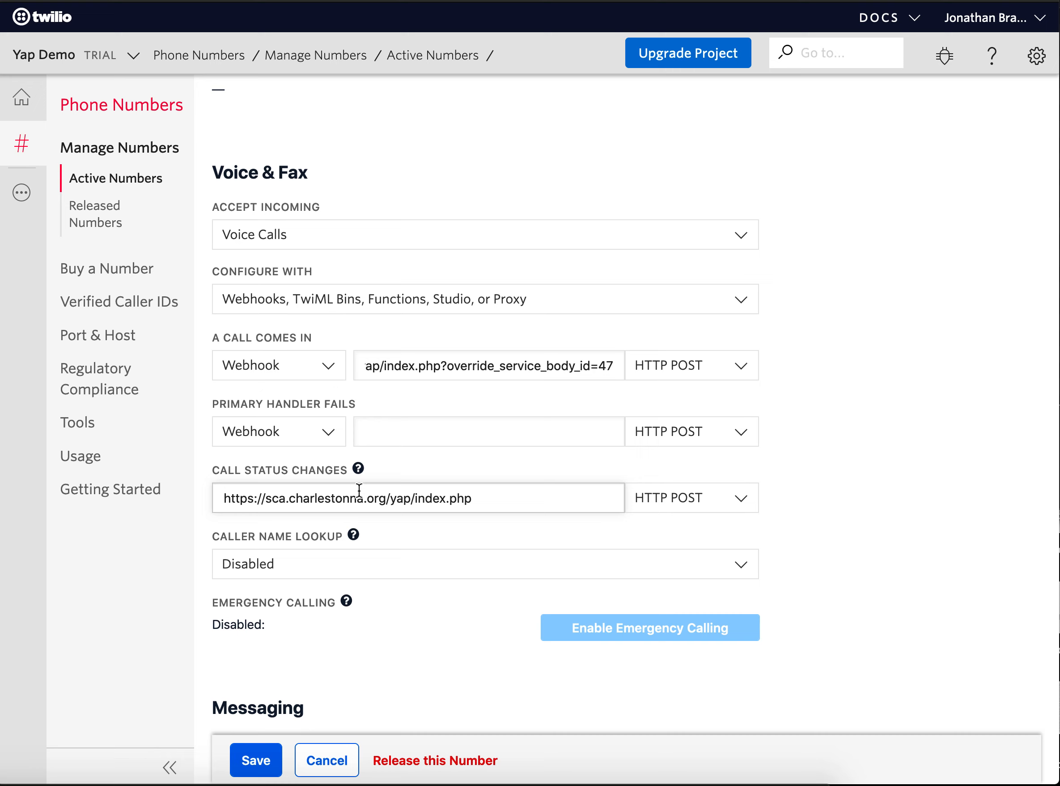
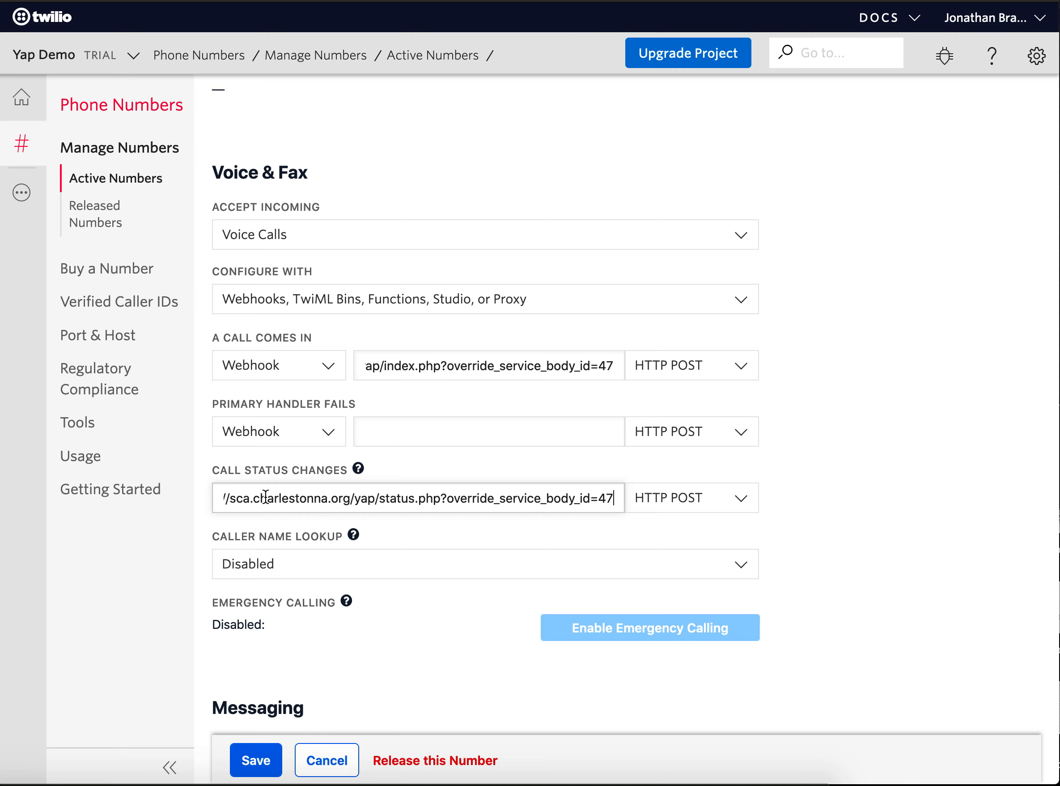
{"action": "scroll", "coordinate": [265, 496], "scroll_direction": "down", "scroll_amount": 2}
{"action": "scroll", "coordinate": [265, 497], "scroll_direction": "down", "scroll_amount": 2}
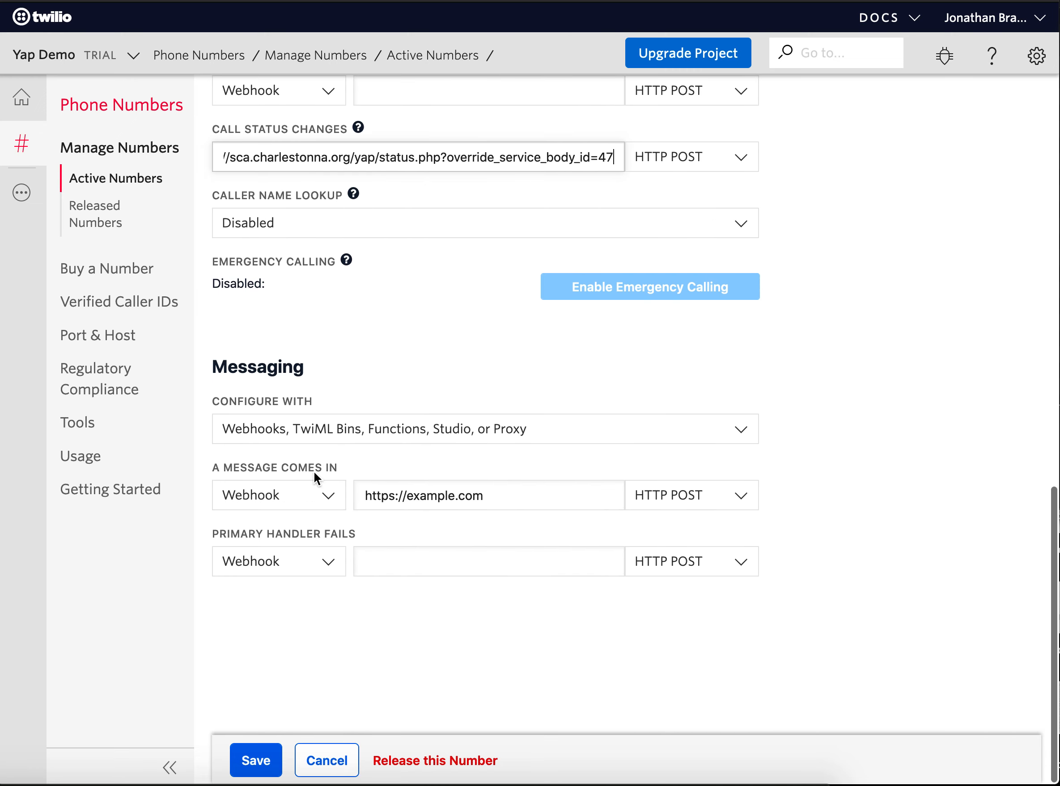
{"action": "left_click", "coordinate": [420, 495]}
{"action": "key", "text": "super+Tab"}
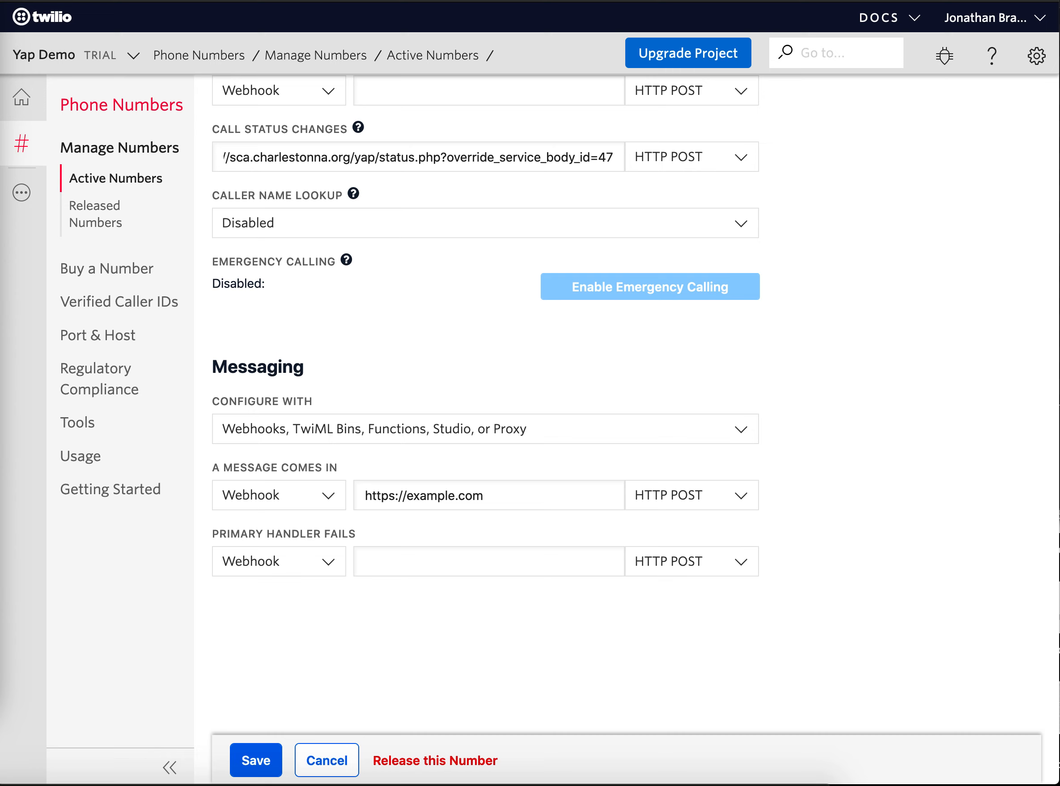
{"action": "left_click", "coordinate": [458, 492]}
{"action": "key", "text": "super+a"}
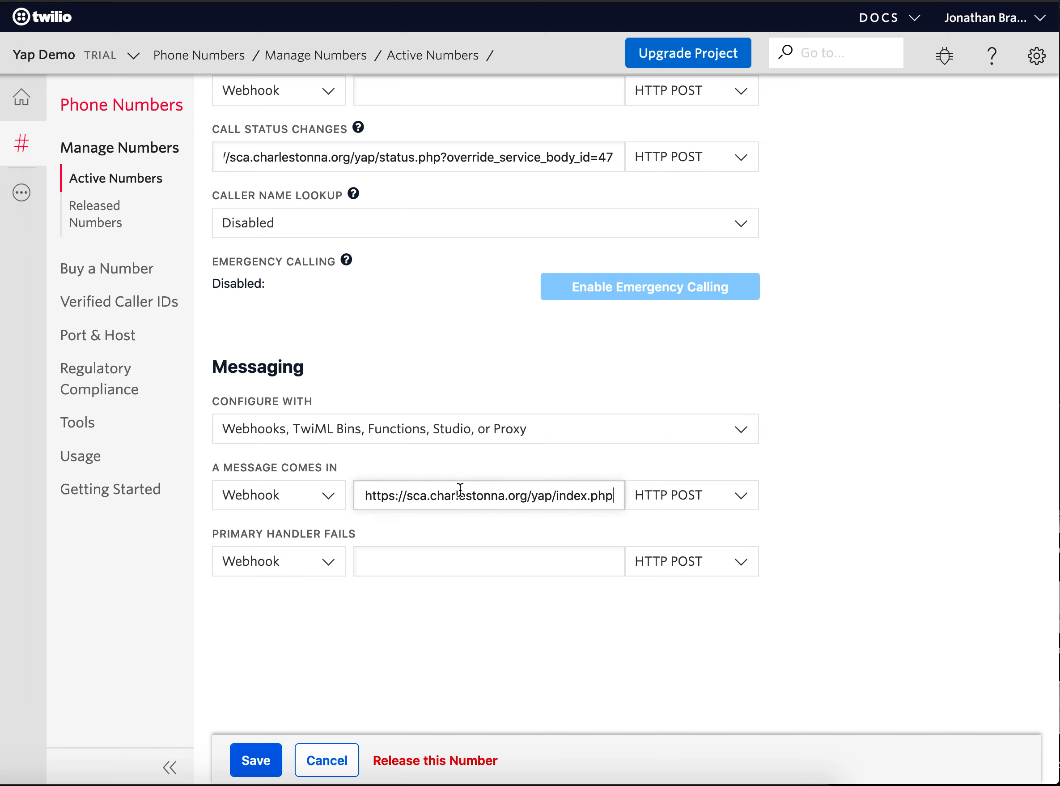
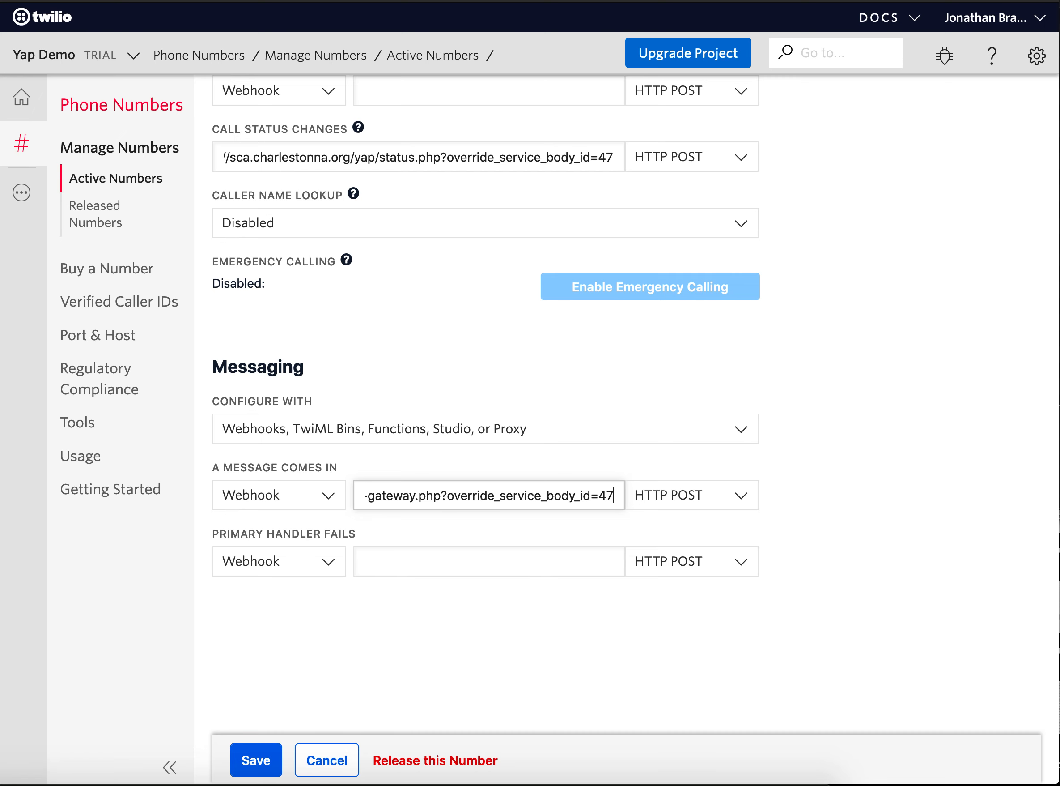
{"action": "left_click", "coordinate": [253, 759]}
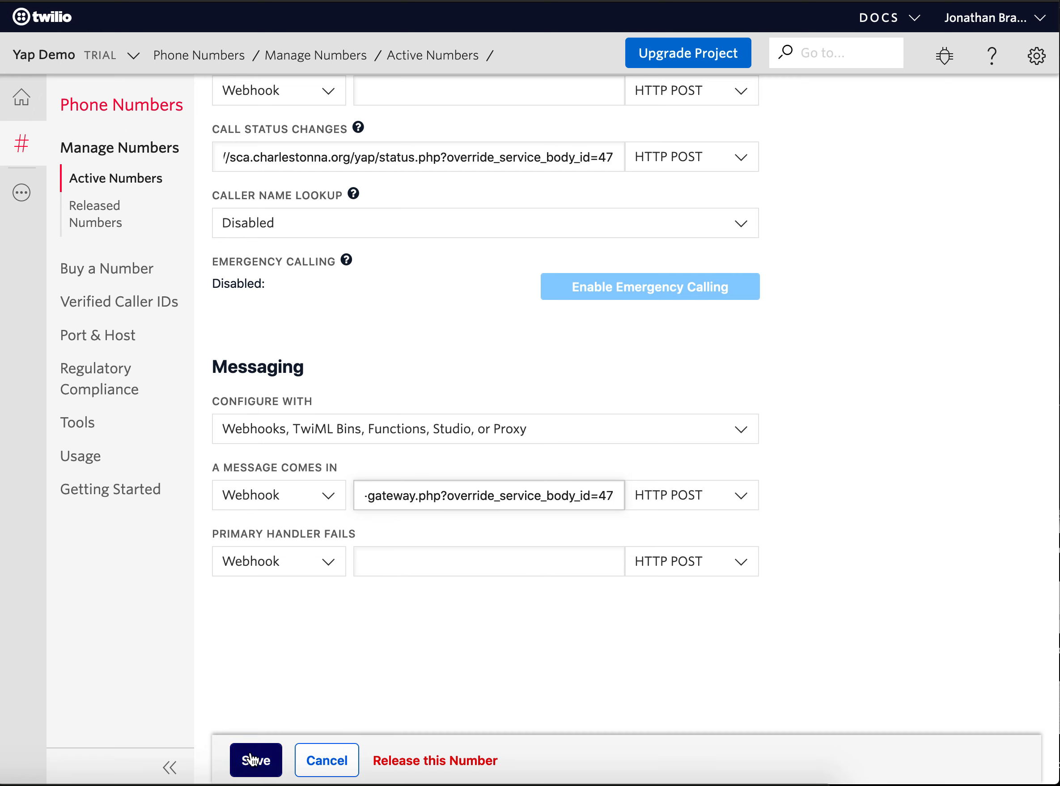